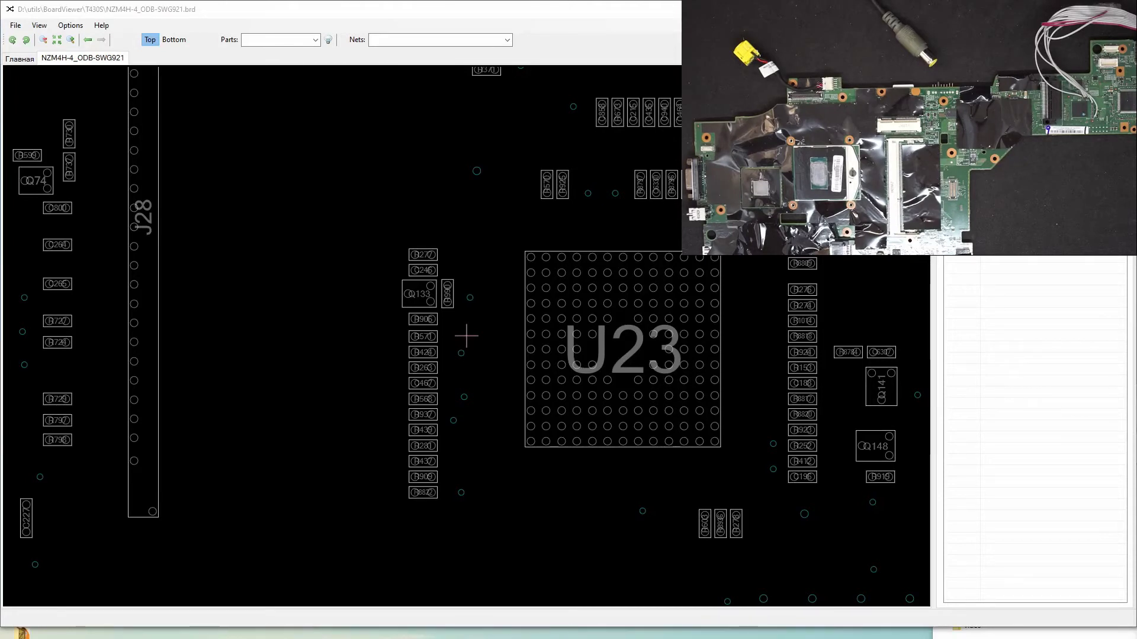
- Switch to the Lenovo T430 schematic in Acrobat Reader and examine the JTAG signals and JTAG debug port table on page 62
key("alt+Tab")
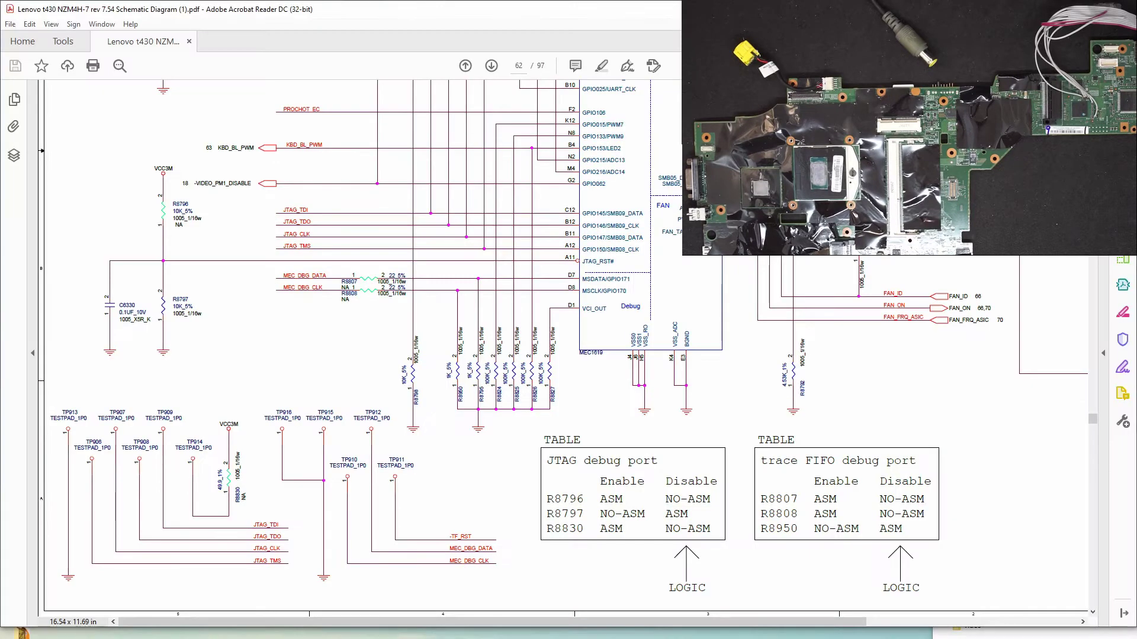
scroll(572, 422, "up", 3)
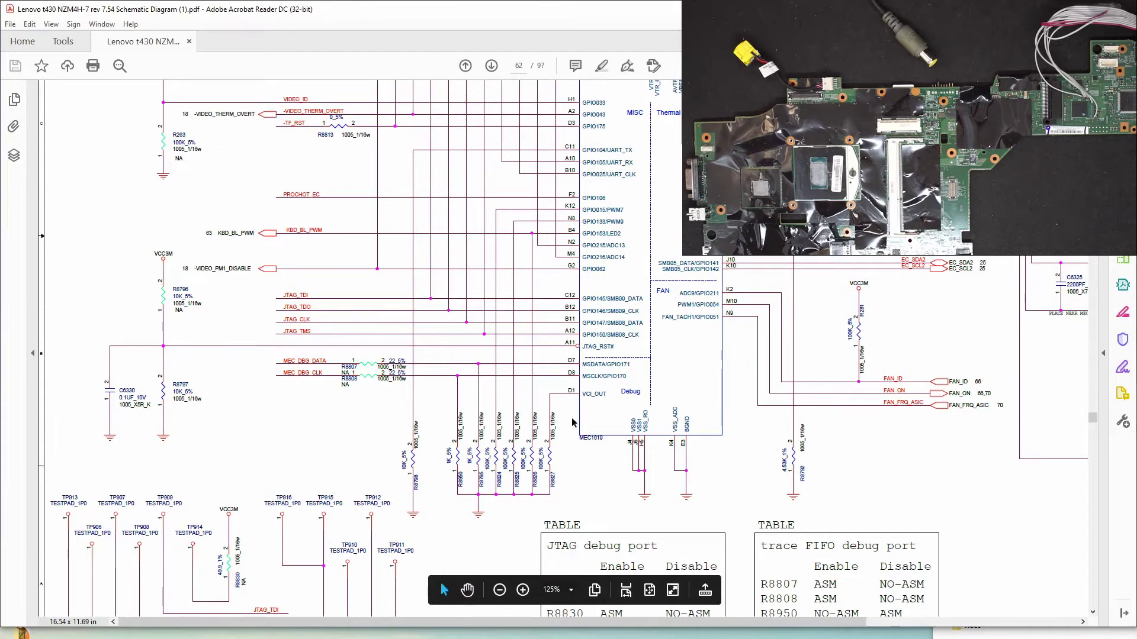
scroll(594, 354, "down", 1)
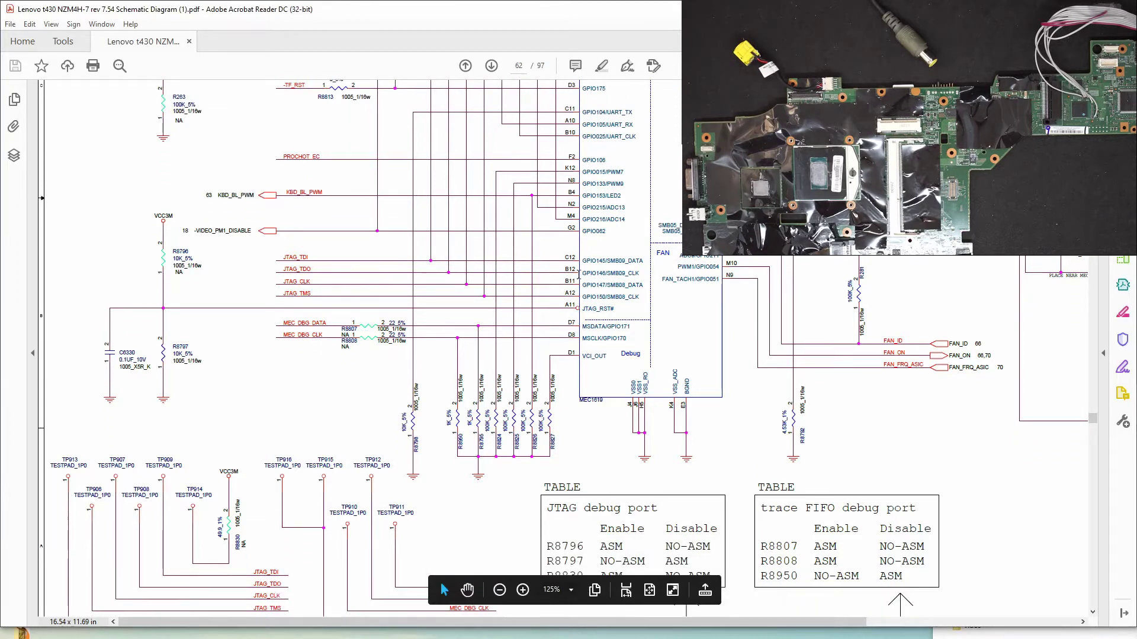
scroll(493, 316, "down", 2)
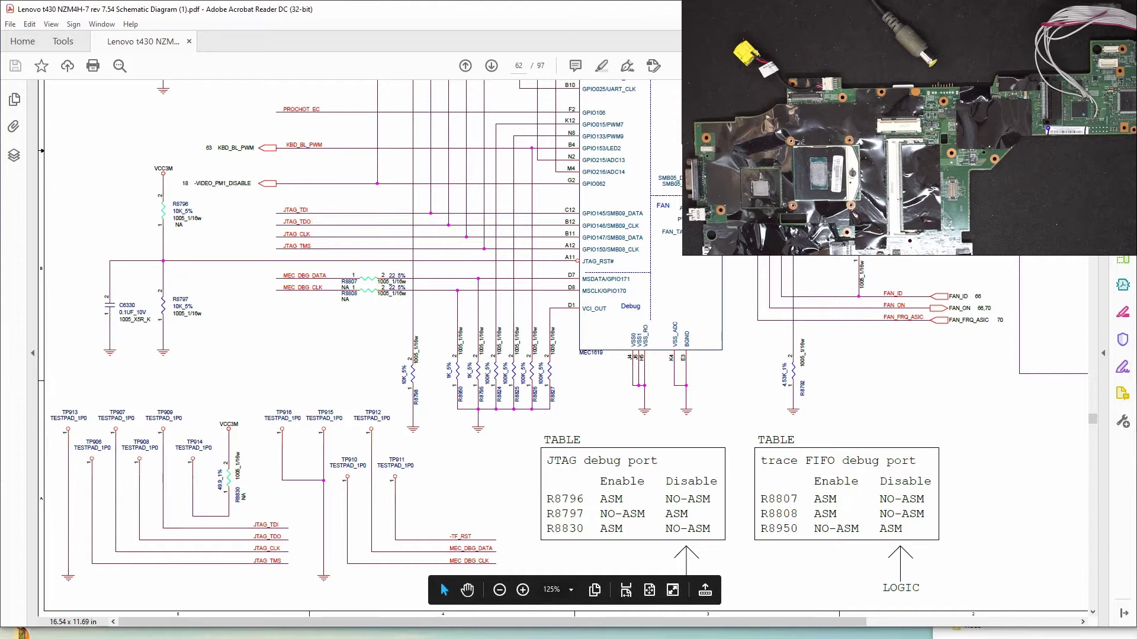
- Return to the board view and examine the small components surrounding U23, including the nets of C196 and R8812
key("alt+Tab")
mouse_move(574, 428)
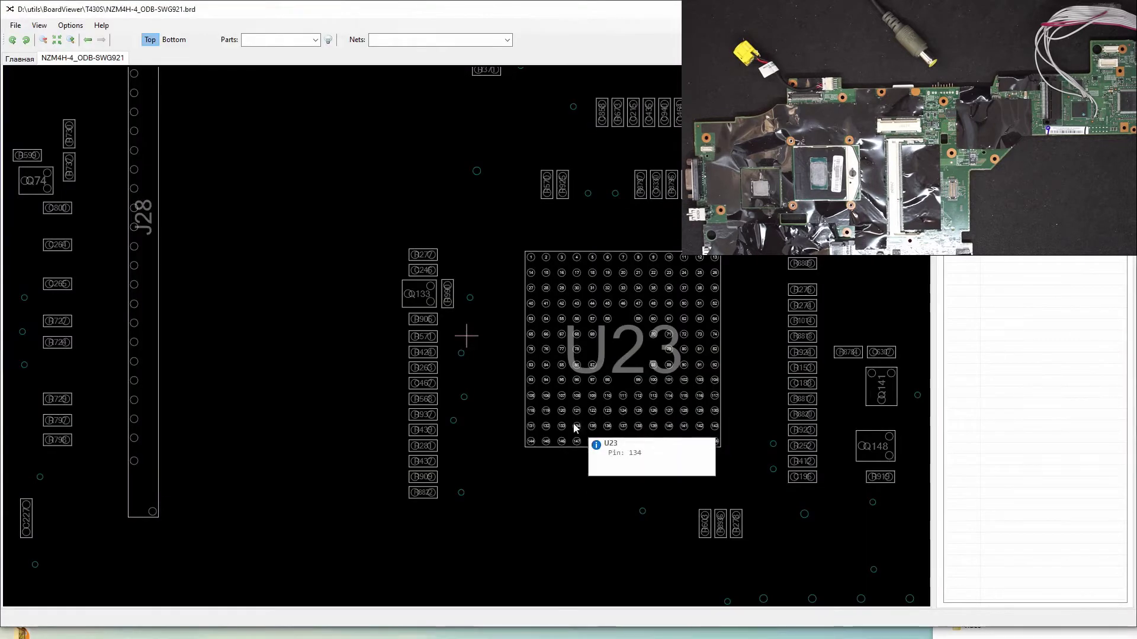
scroll(576, 399, "down", 2)
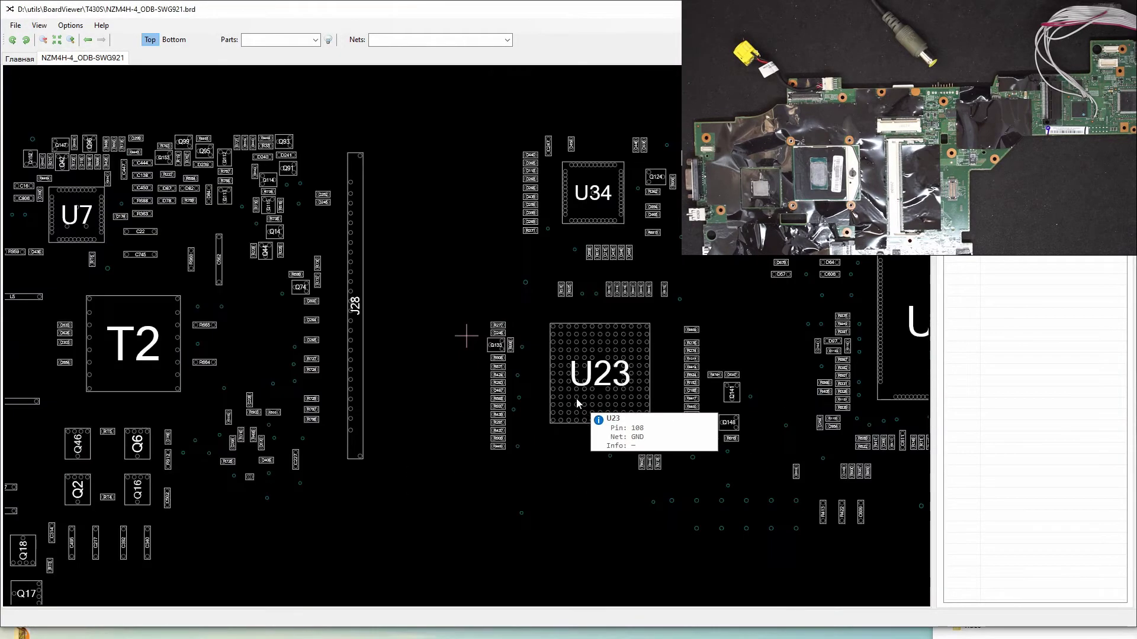
scroll(577, 399, "down", 4)
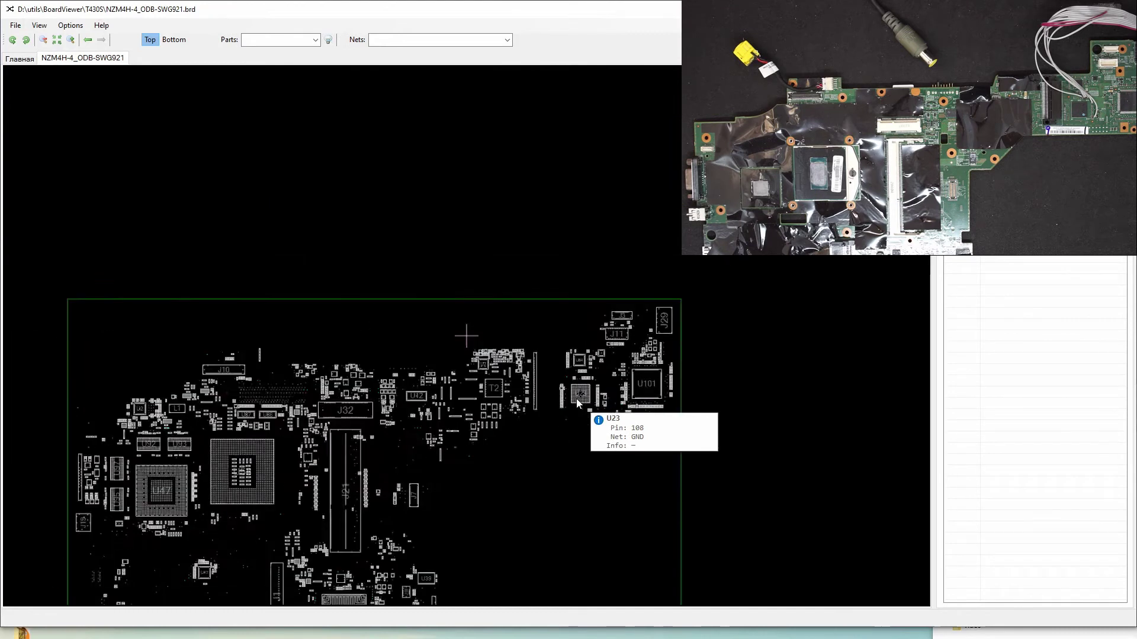
scroll(577, 399, "down", 1)
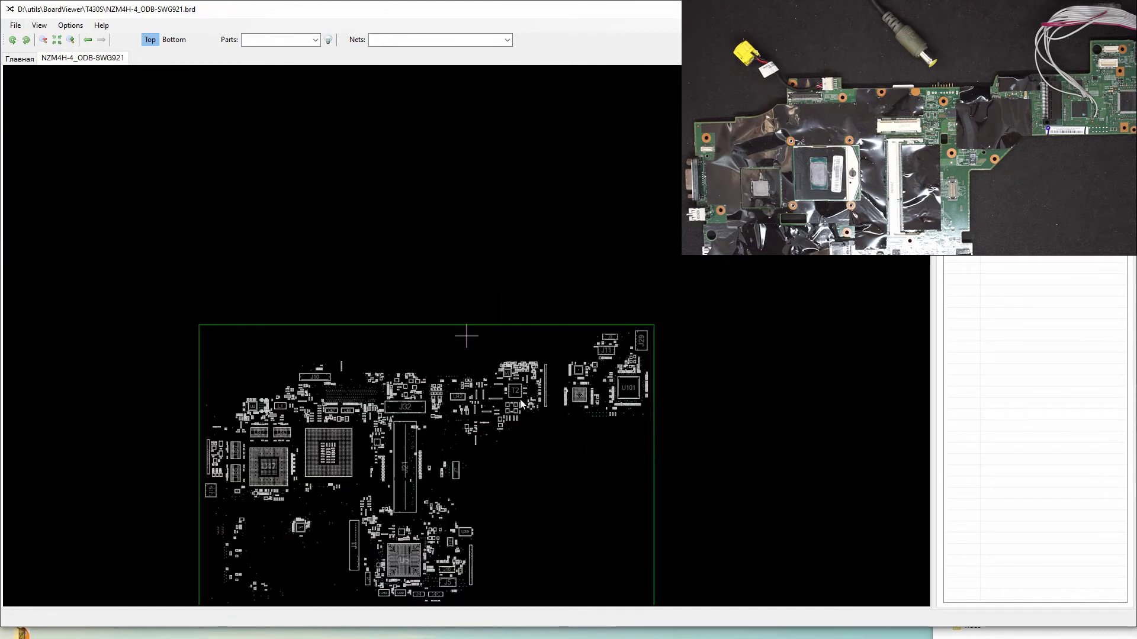
scroll(522, 407, "up", 1)
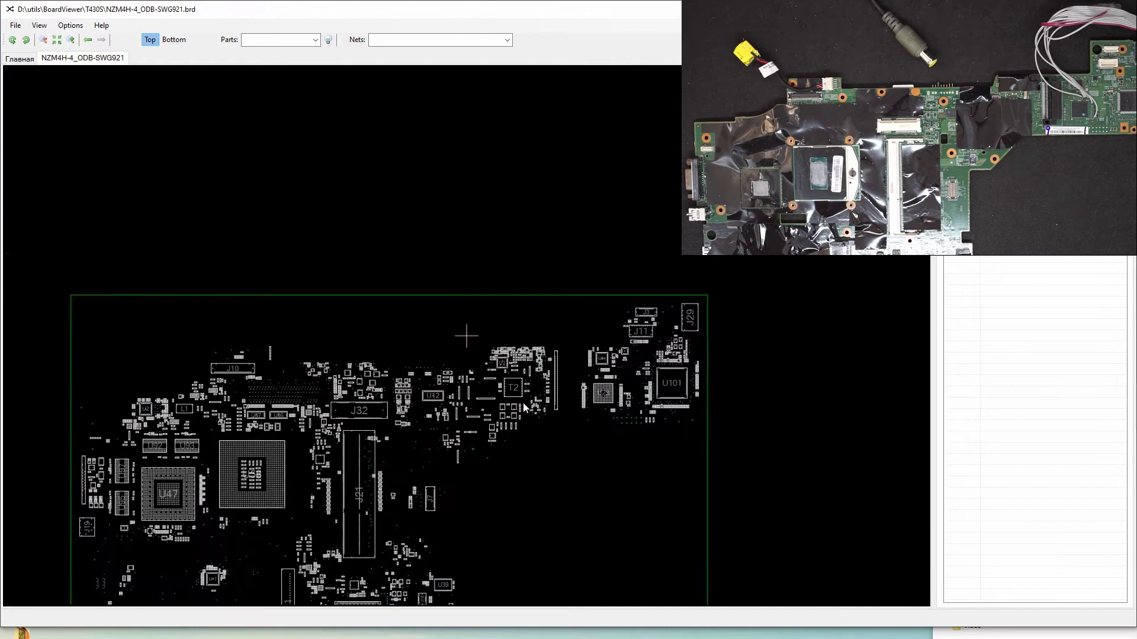
scroll(523, 406, "up", 5)
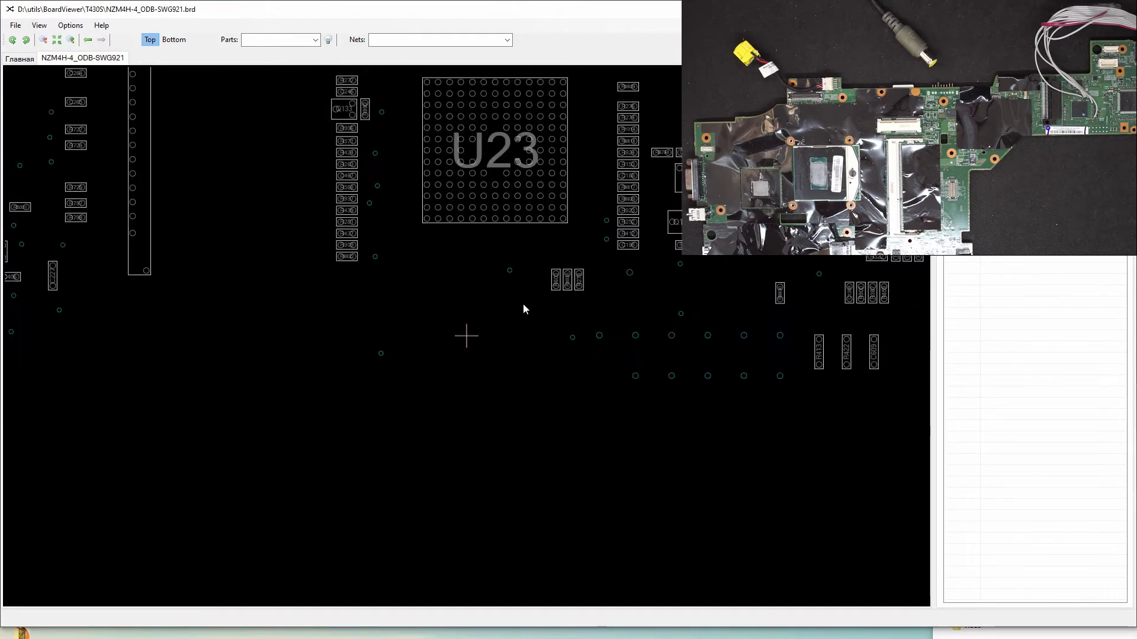
left_click_drag(523, 309, 517, 534)
scroll(557, 444, "up", 1)
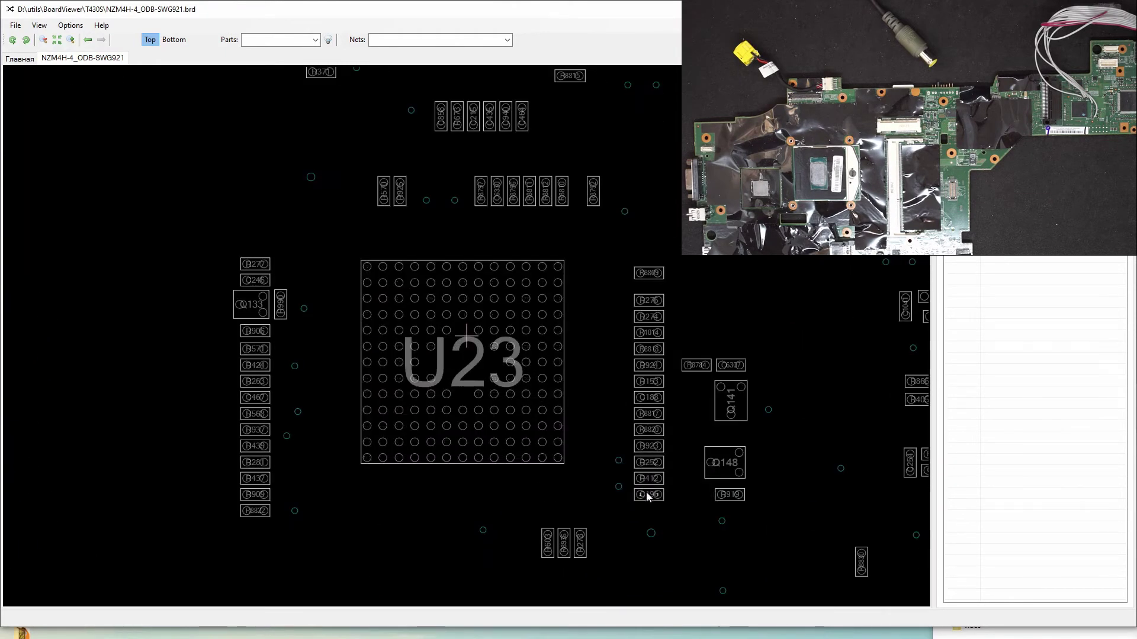
mouse_move(641, 497)
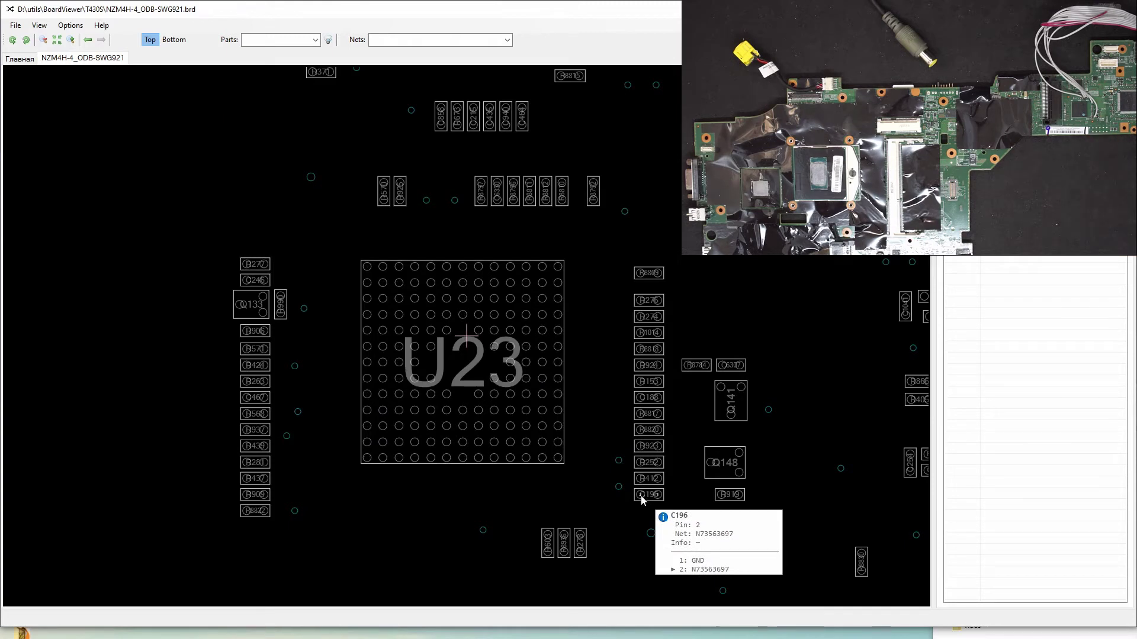
mouse_move(639, 277)
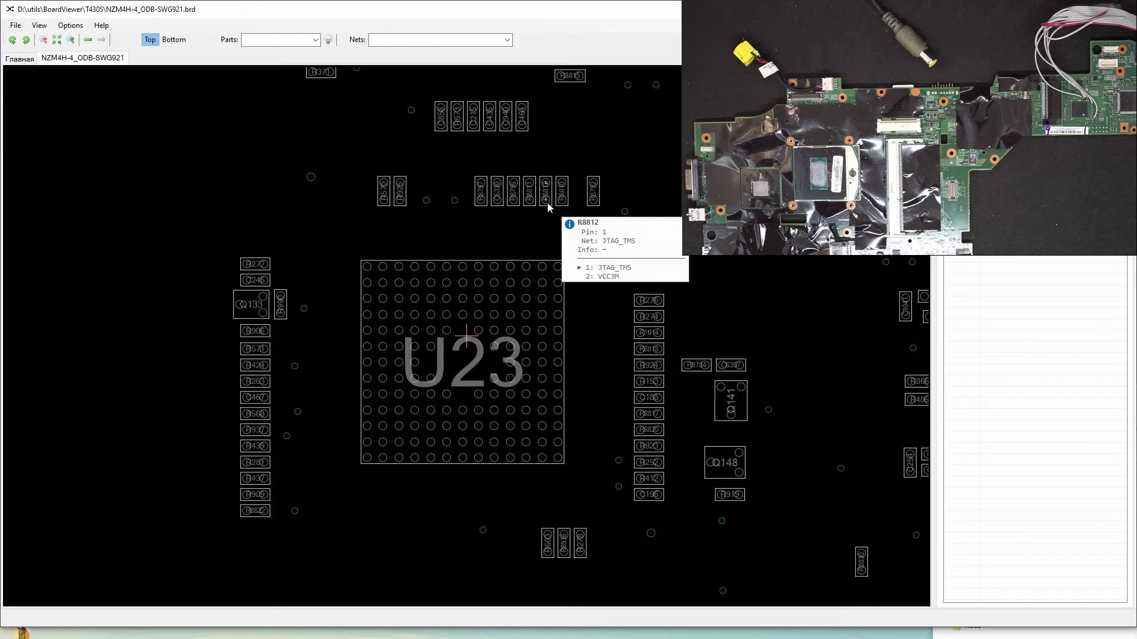
mouse_move(531, 205)
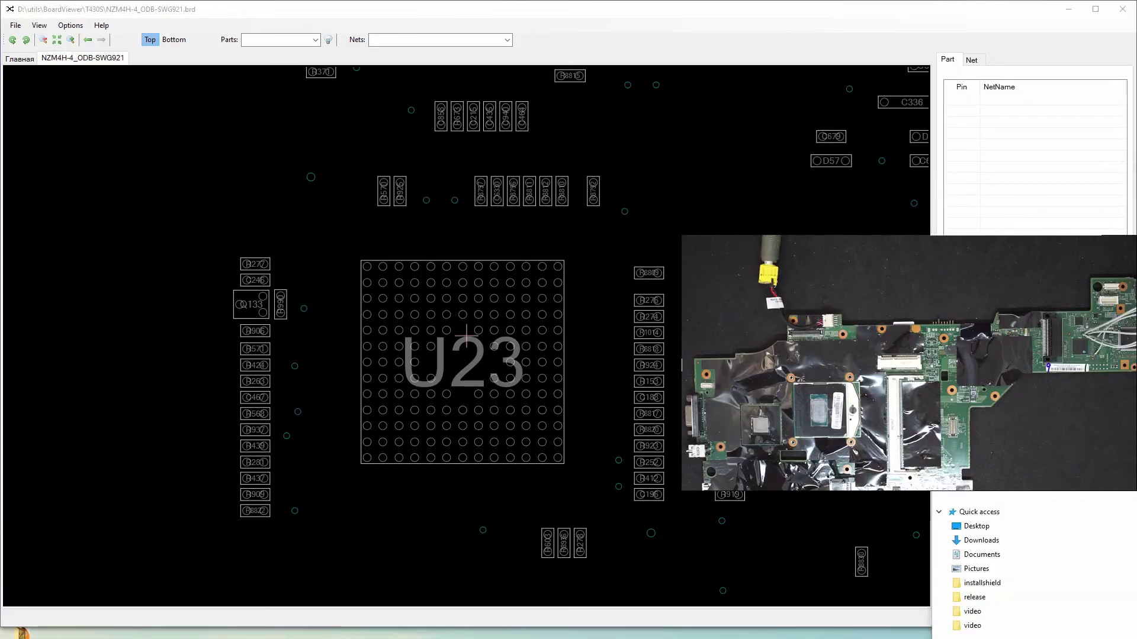
- Switch to u-Link NT and configure the target as MEC1618 under the EC protocol
key("alt+Tab")
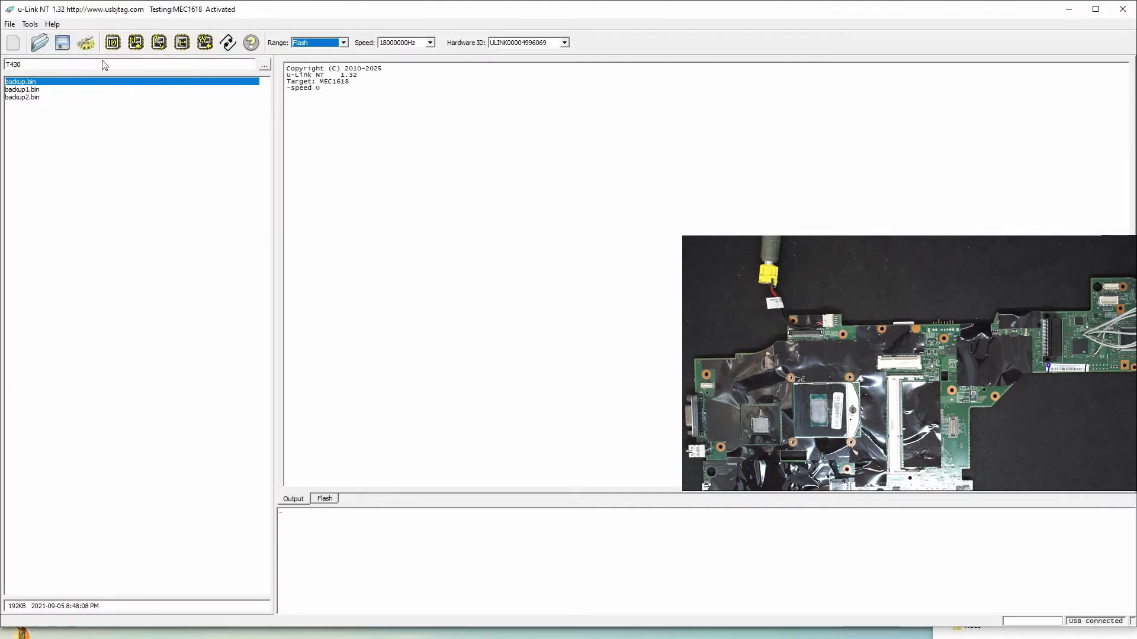
left_click(87, 44)
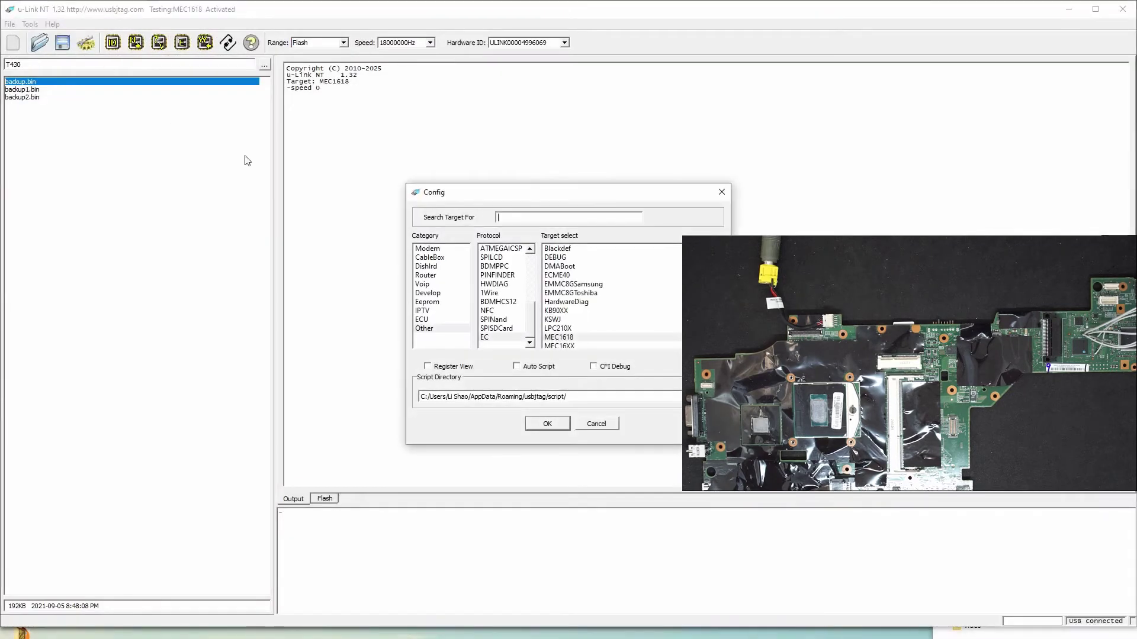
left_click(491, 339)
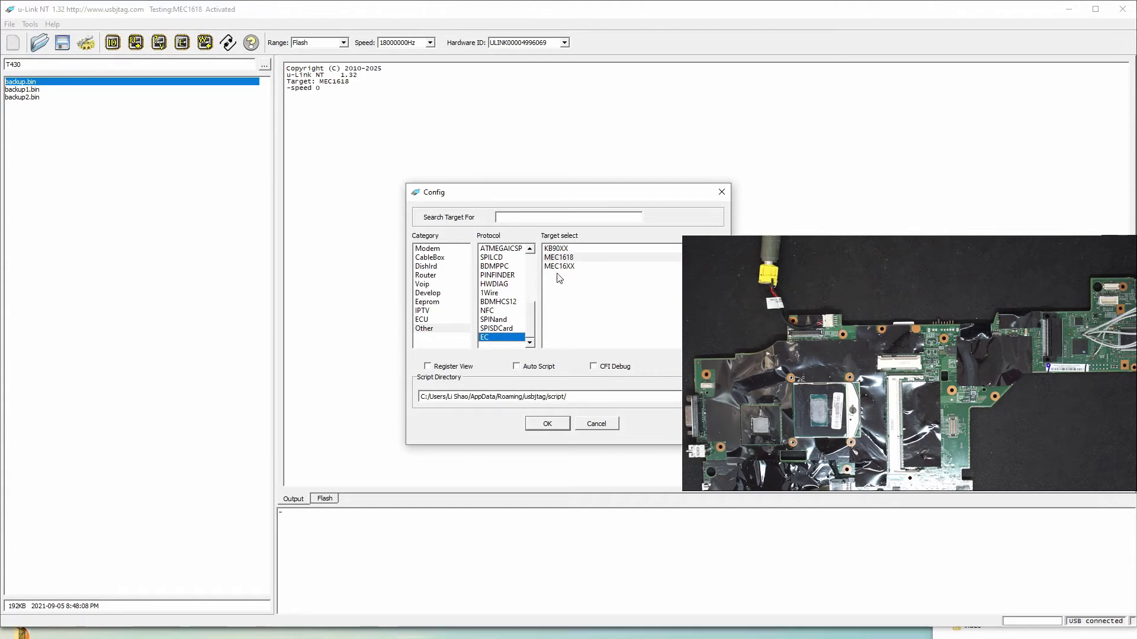
left_click(544, 425)
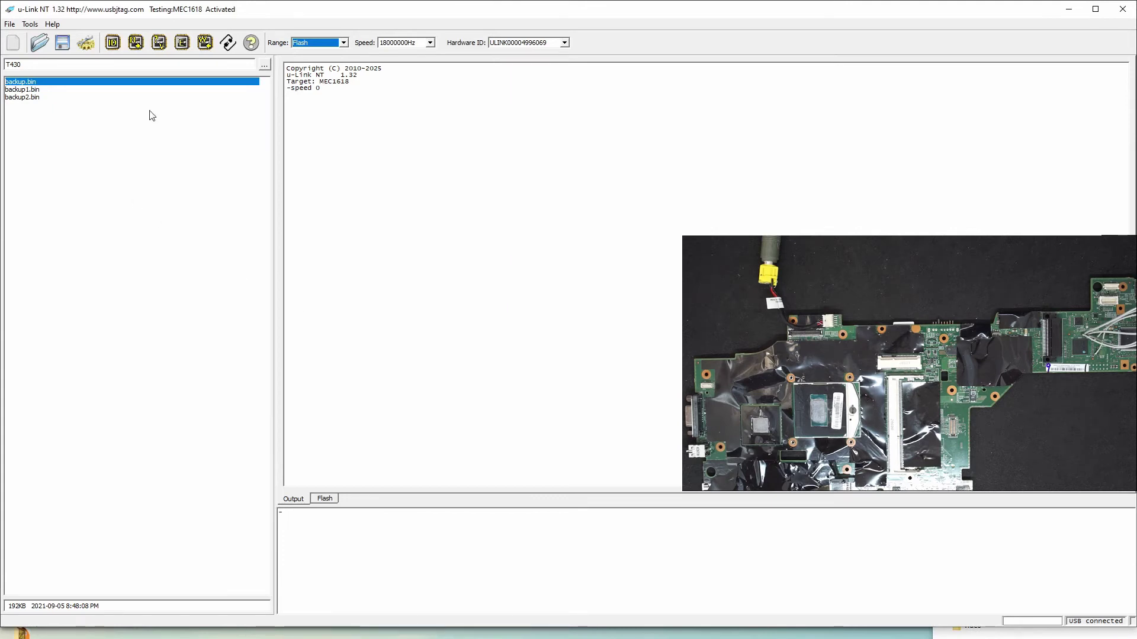
- Detect the connected chip, read its flash and examine the hex dump and the output log
left_click(112, 42)
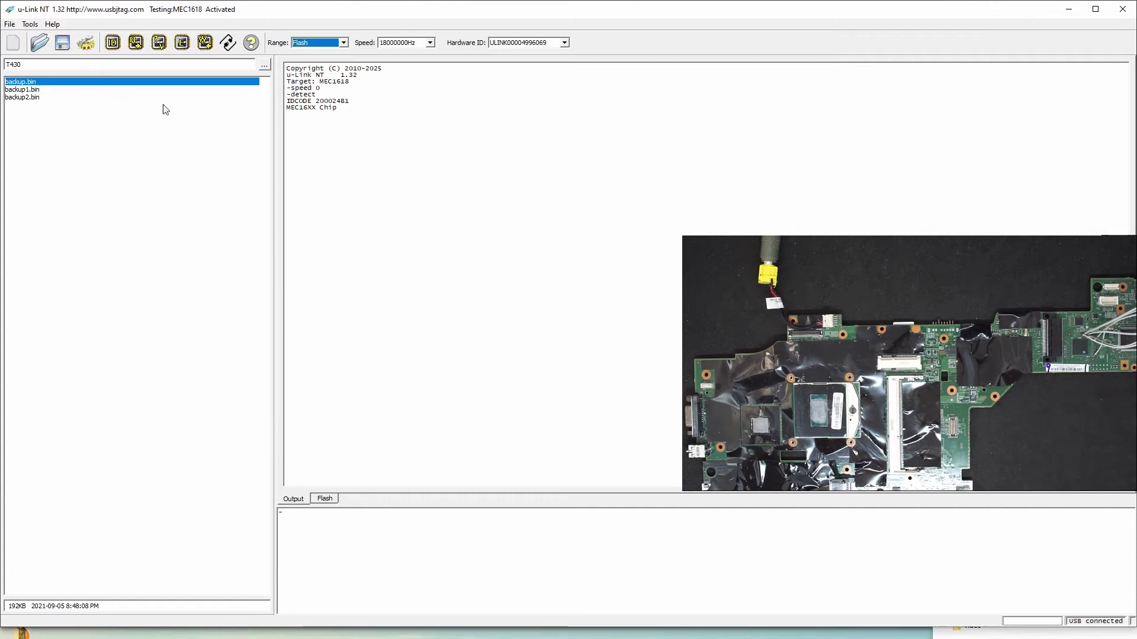
left_click(135, 43)
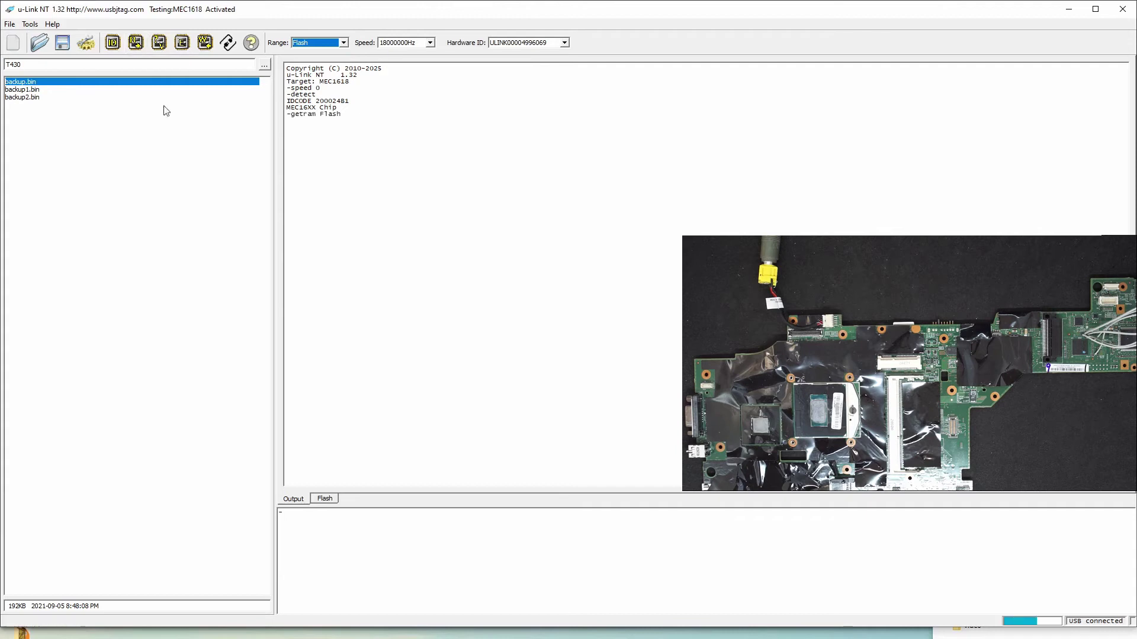
left_click(326, 499)
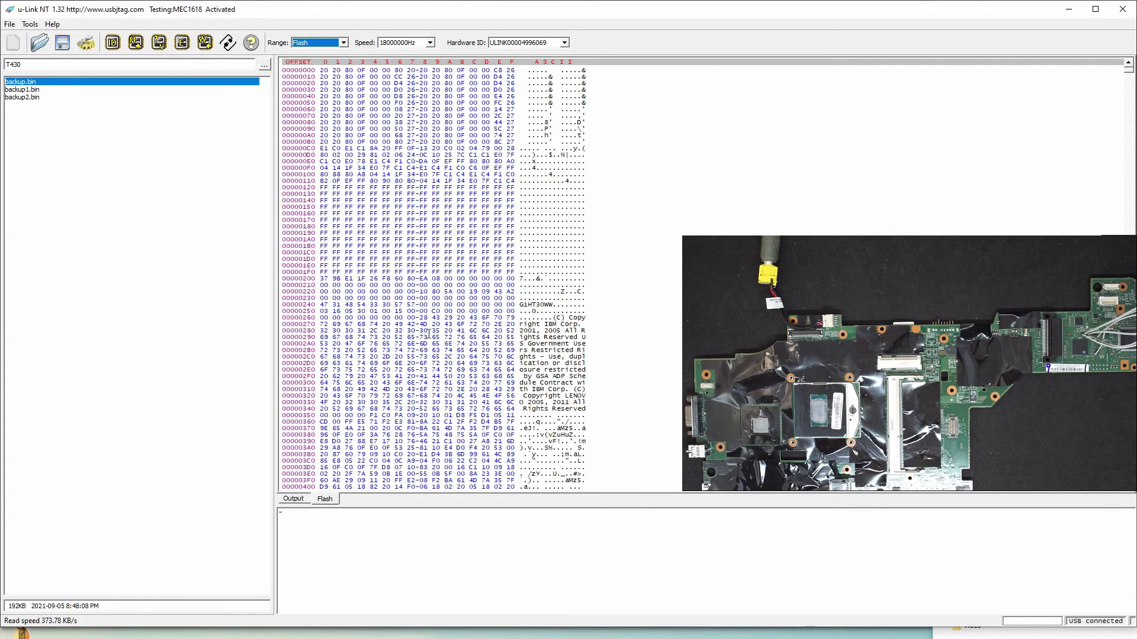
left_click(444, 163)
scroll(443, 163, "down", 7)
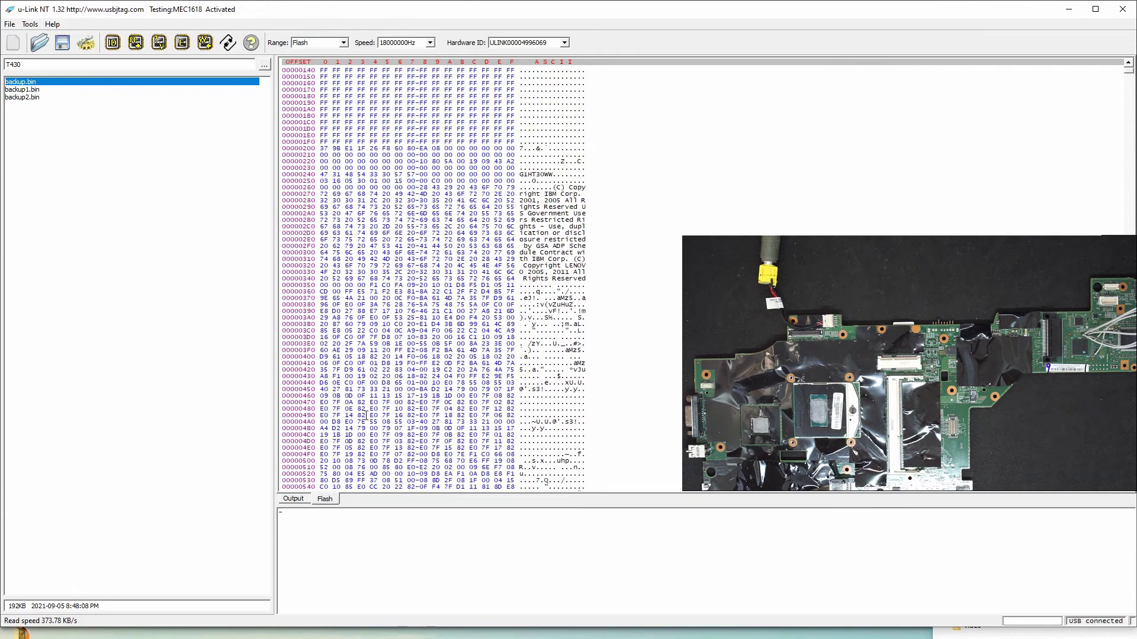
scroll(405, 310, "down", 1)
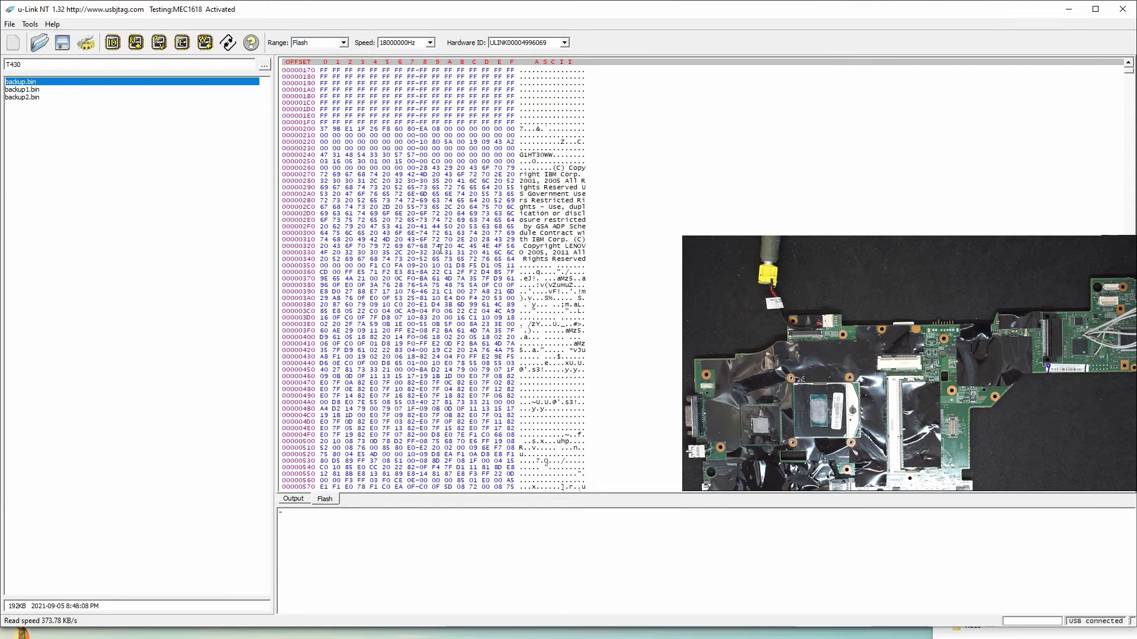
left_click(300, 501)
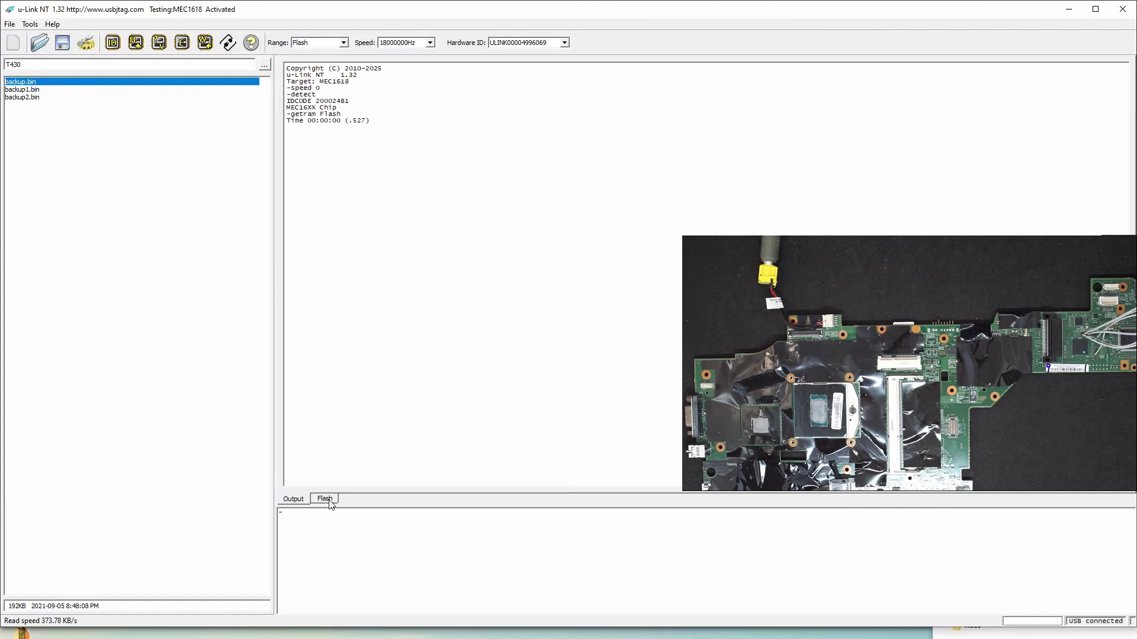
- Read the chip's flash again, and reset the flash buffer to its initial value
left_click(136, 44)
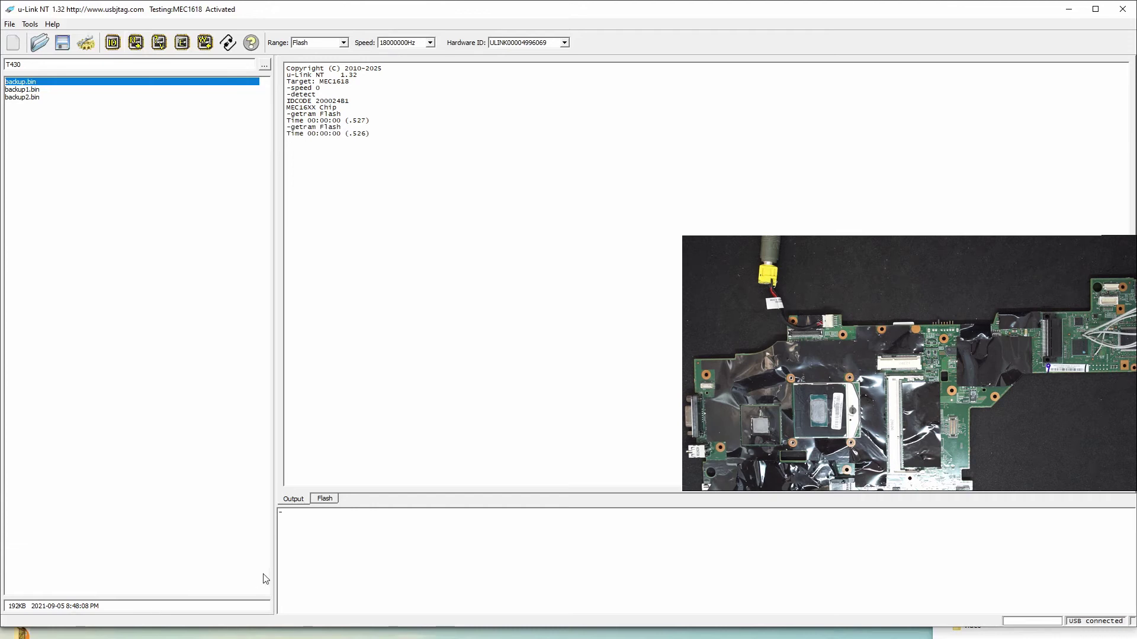
left_click(325, 499)
right_click(343, 364)
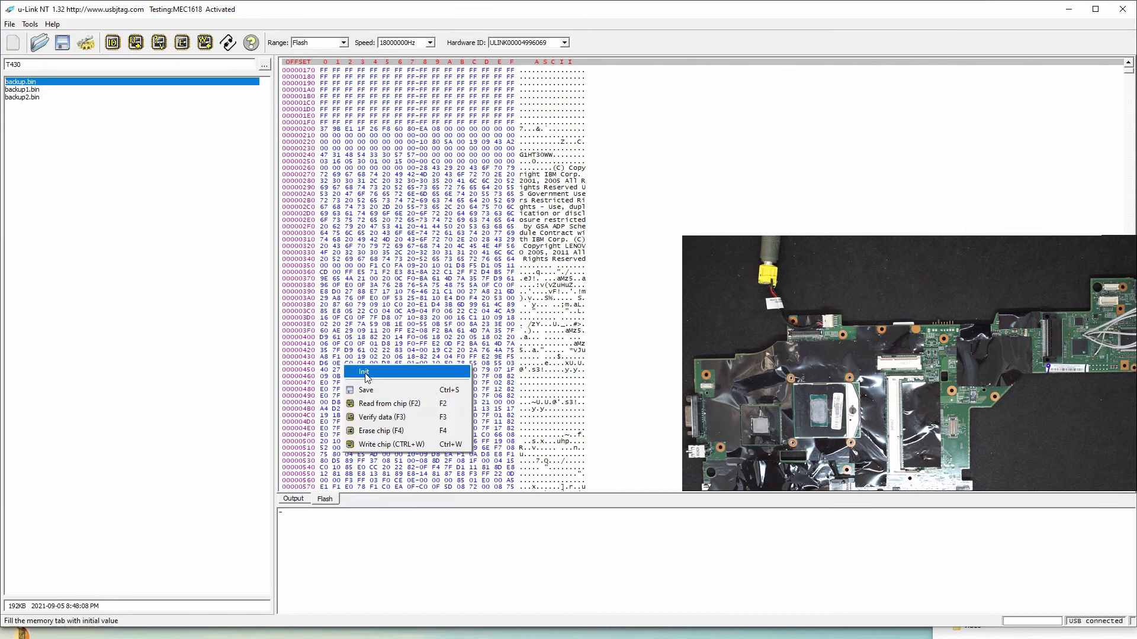
scroll(343, 364, "down", 8)
- Erase the chip's flash and verify it against the blank buffer
left_click(183, 43)
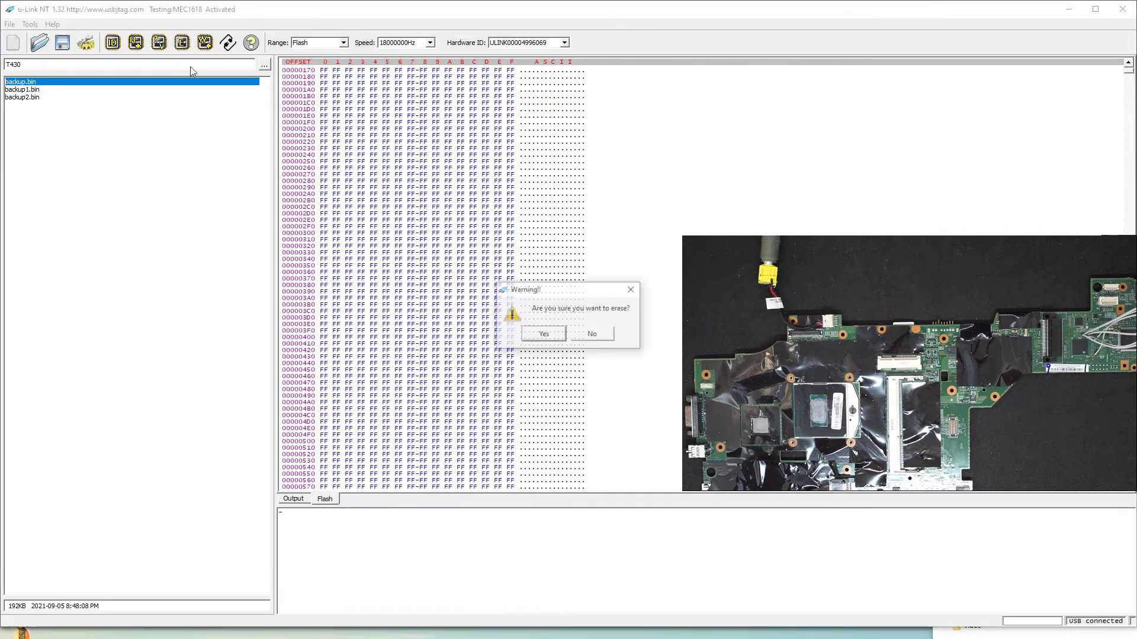
left_click(538, 333)
left_click(299, 502)
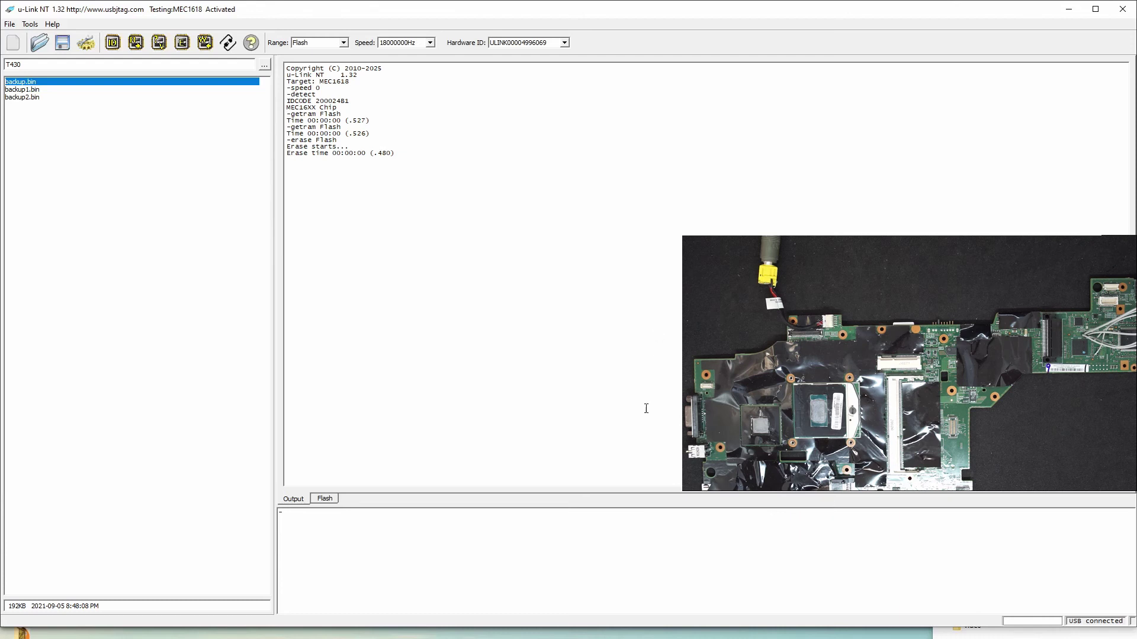
left_click(336, 498)
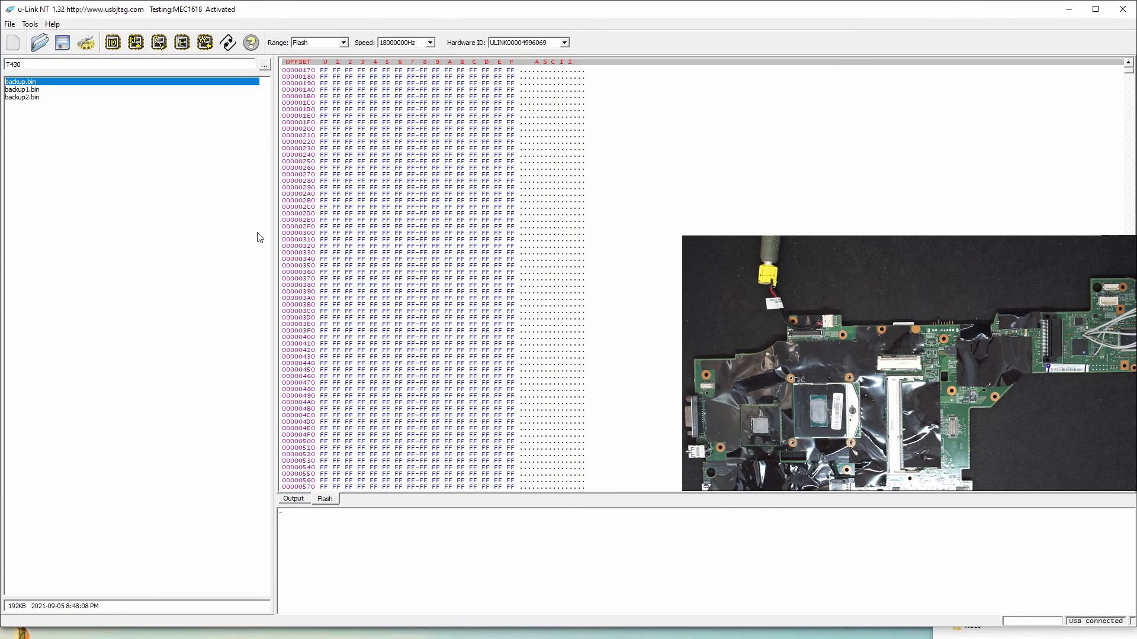
left_click(302, 502)
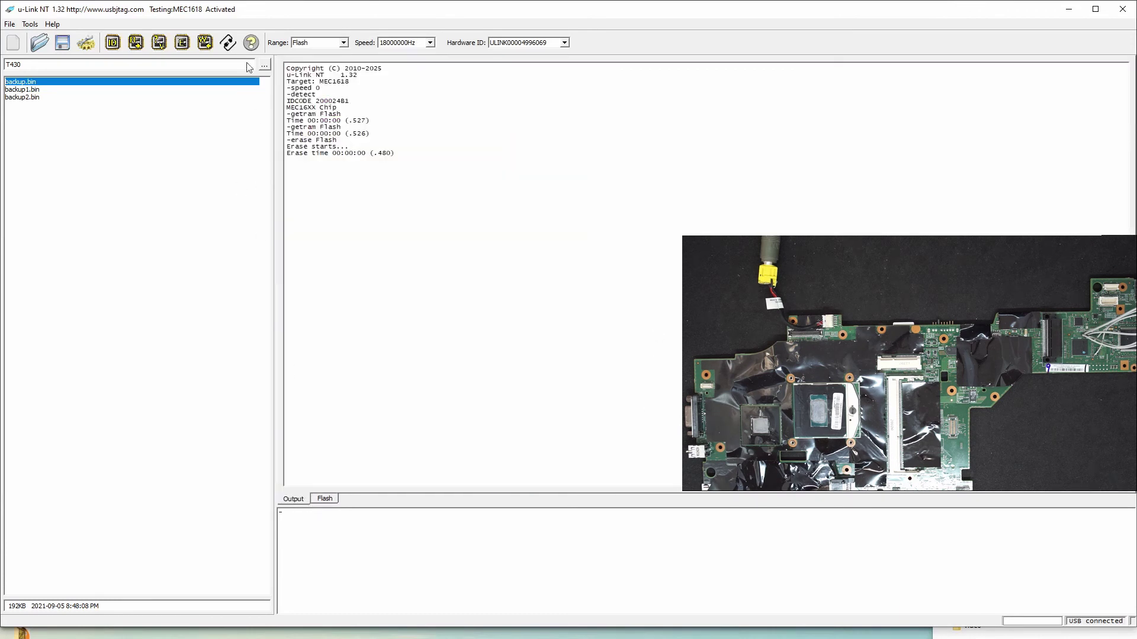
left_click(159, 42)
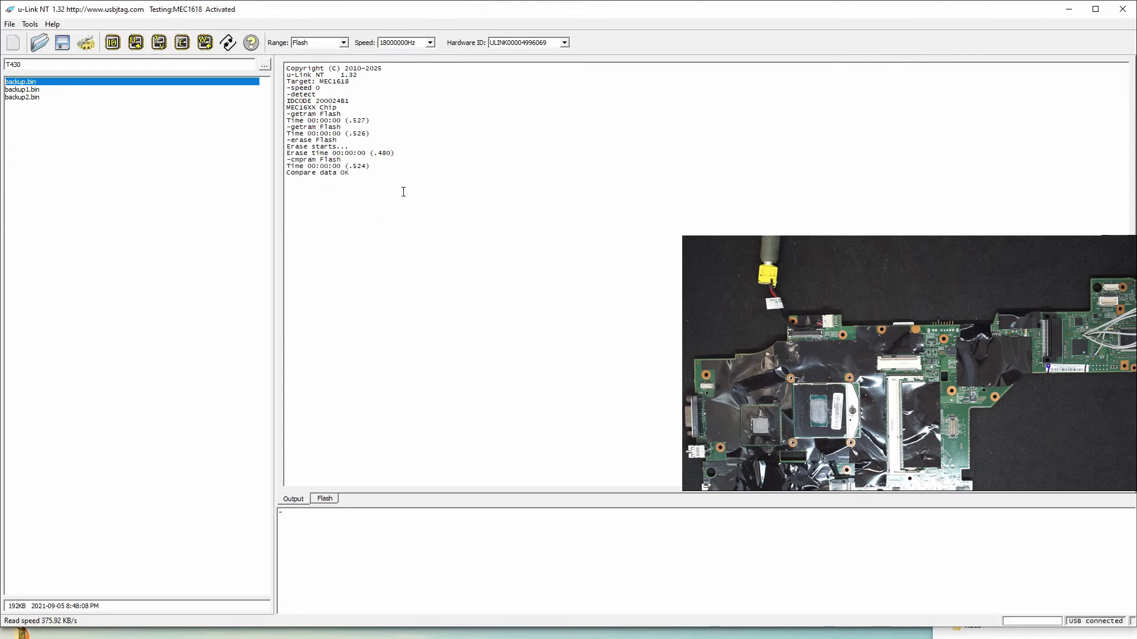
- Load backup.bin from the T430 folder into the flash buffer and check its hex contents
double_click(52, 85)
left_click(325, 499)
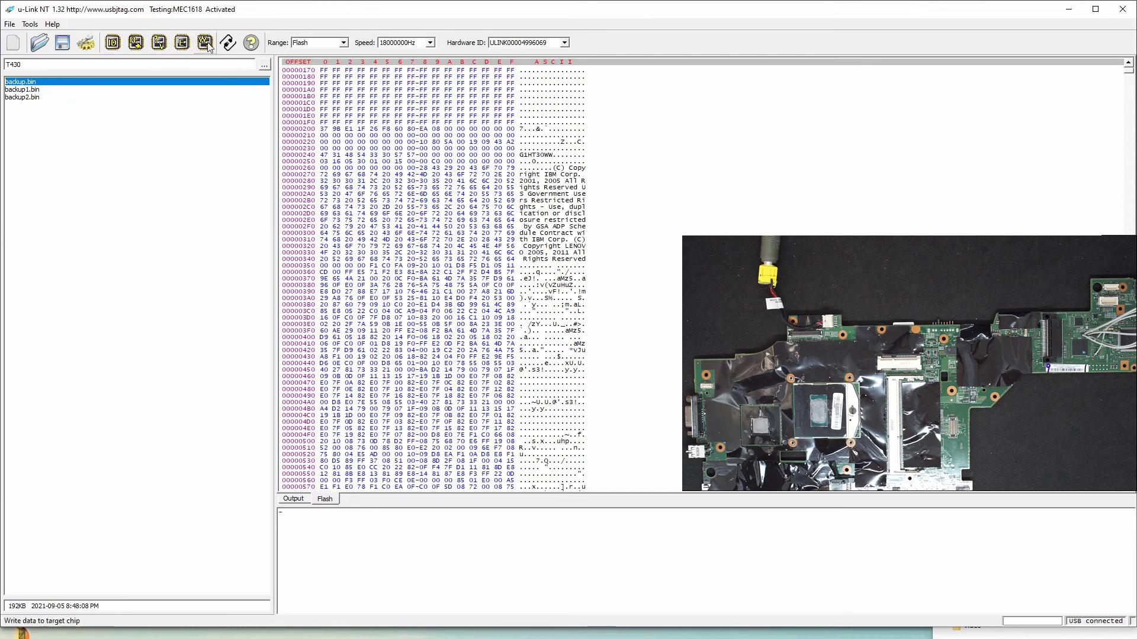
left_click(293, 498)
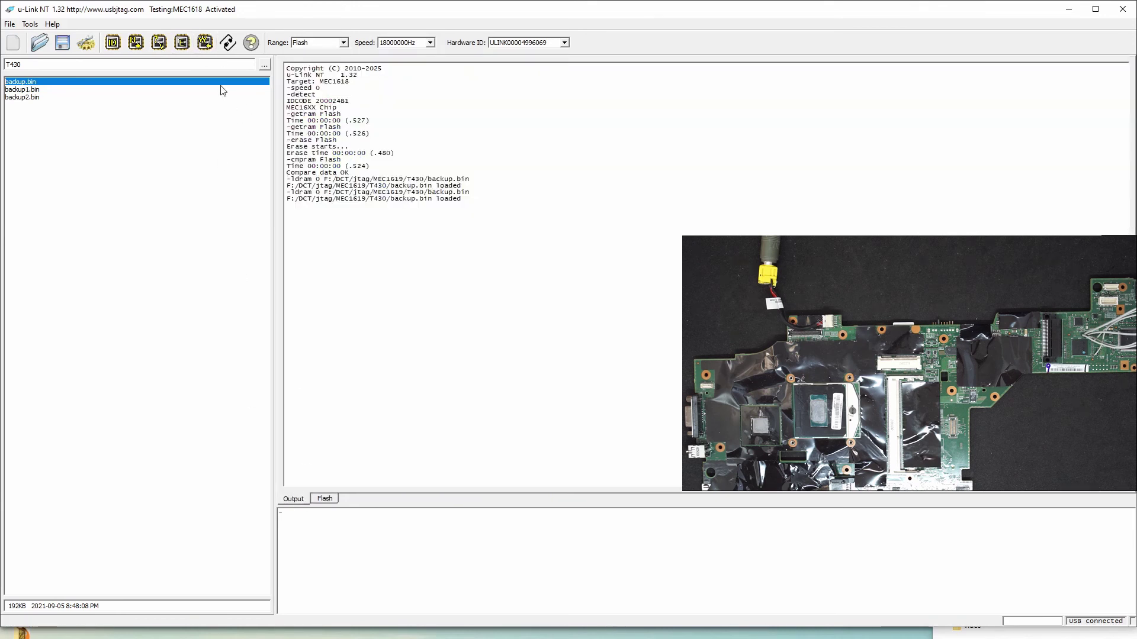
- Write the loaded backup to the chip's flash and verify the programmed data
left_click(205, 42)
left_click(546, 334)
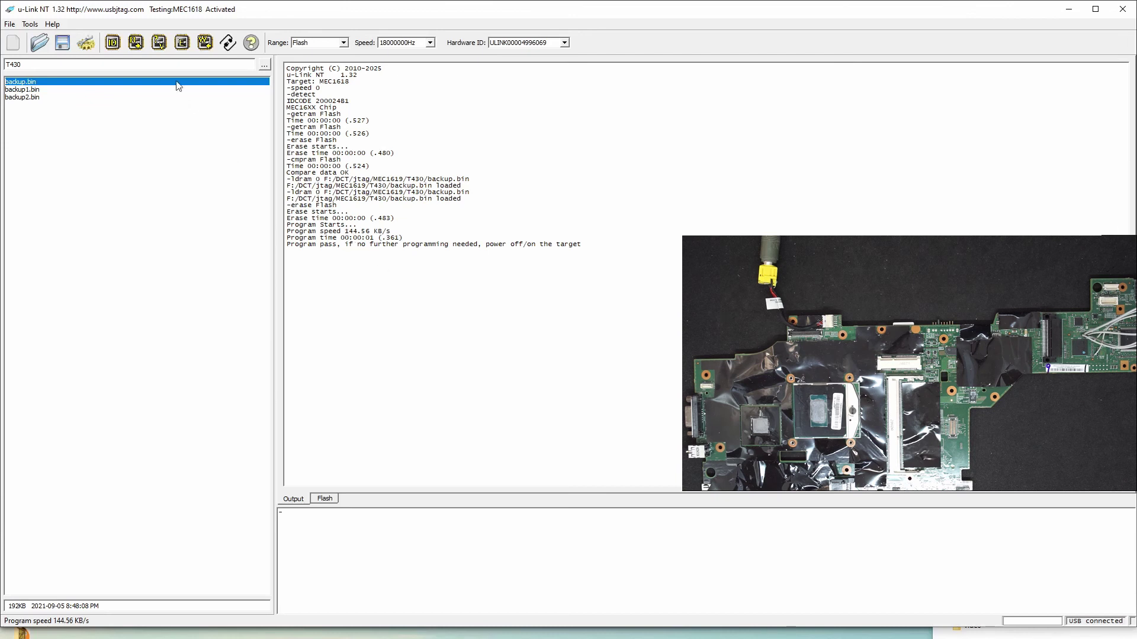
left_click(159, 43)
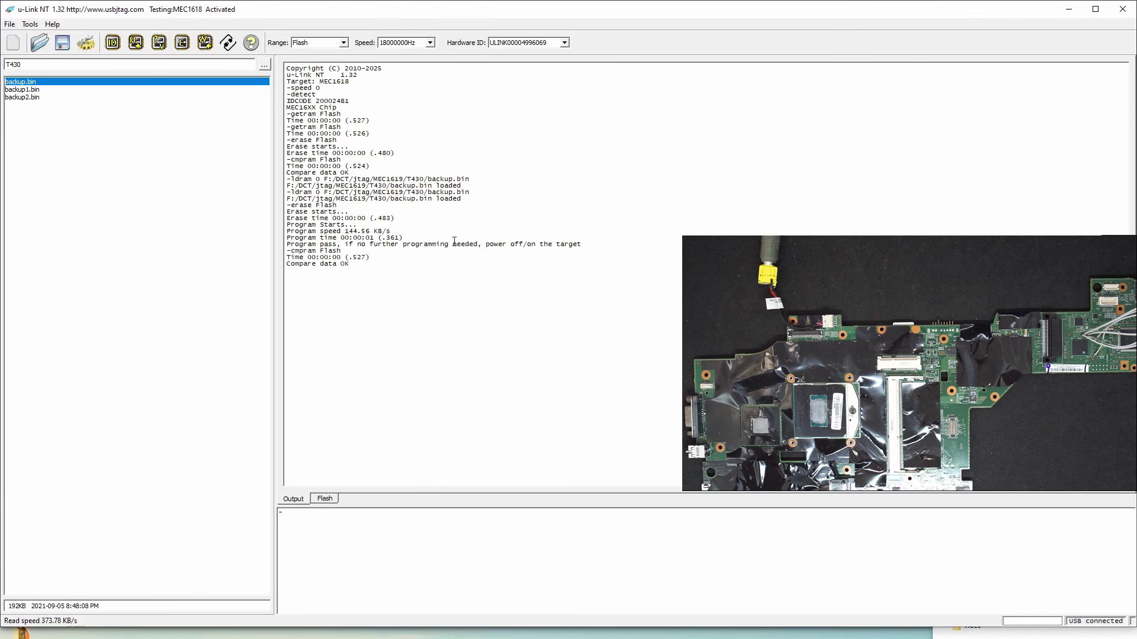